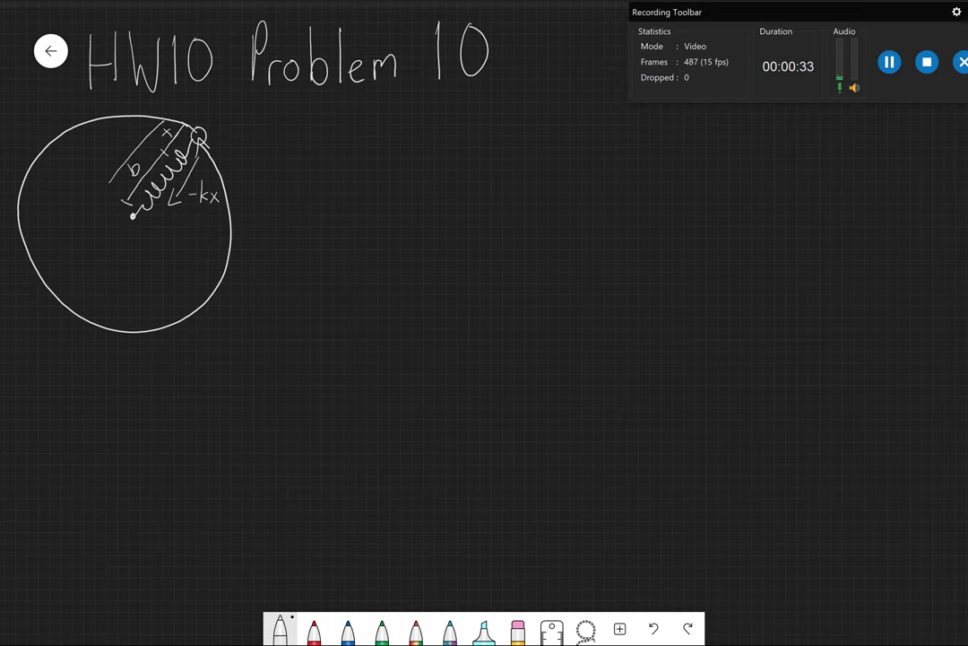
# Handwrite L=b+x to the right of the circle and spring diagram
pyautogui.moveTo(267, 119)
pyautogui.mouseDown()
pyautogui.moveTo(282, 161)
pyautogui.moveTo(302, 143)
pyautogui.moveTo(302, 151)
pyautogui.mouseUp()
pyautogui.moveTo(311, 154)
pyautogui.mouseDown()
pyautogui.moveTo(320, 135)
pyautogui.moveTo(314, 159)
pyautogui.moveTo(344, 155)
pyautogui.mouseUp()
pyautogui.moveTo(336, 147); pyautogui.dragTo(373, 157)
pyautogui.moveTo(373, 136); pyautogui.dragTo(359, 157)
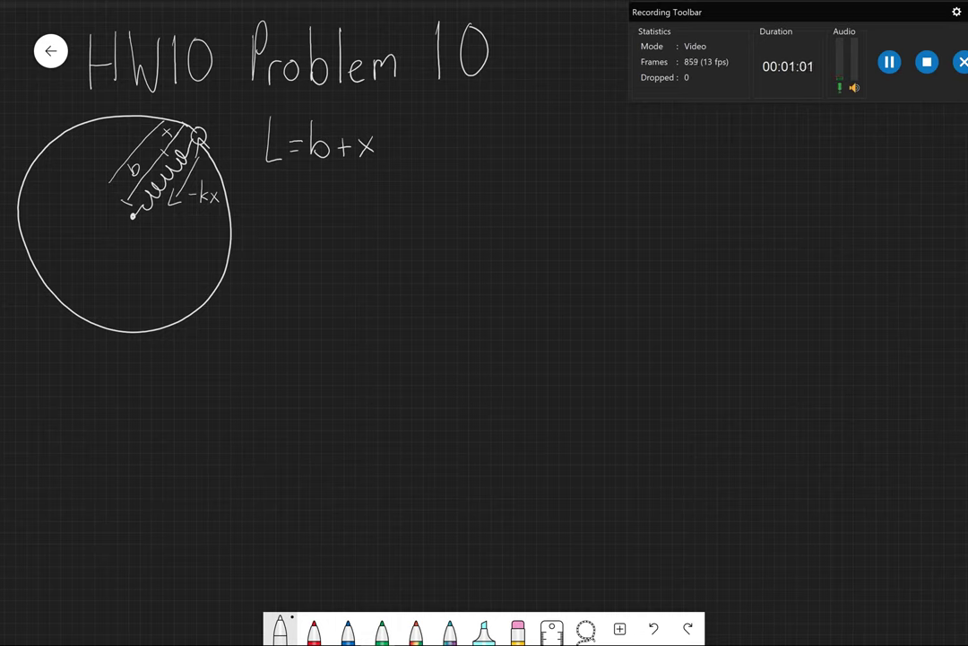
# Below L=b+x, write |F| = kx = mLω² = m(
pyautogui.moveTo(263, 179); pyautogui.dragTo(262, 226)
pyautogui.moveTo(302, 179)
pyautogui.mouseDown()
pyautogui.moveTo(302, 224)
pyautogui.moveTo(282, 225)
pyautogui.moveTo(295, 188)
pyautogui.mouseUp()
pyautogui.moveTo(282, 205); pyautogui.dragTo(380, 221)
pyautogui.moveTo(381, 198); pyautogui.dragTo(364, 220)
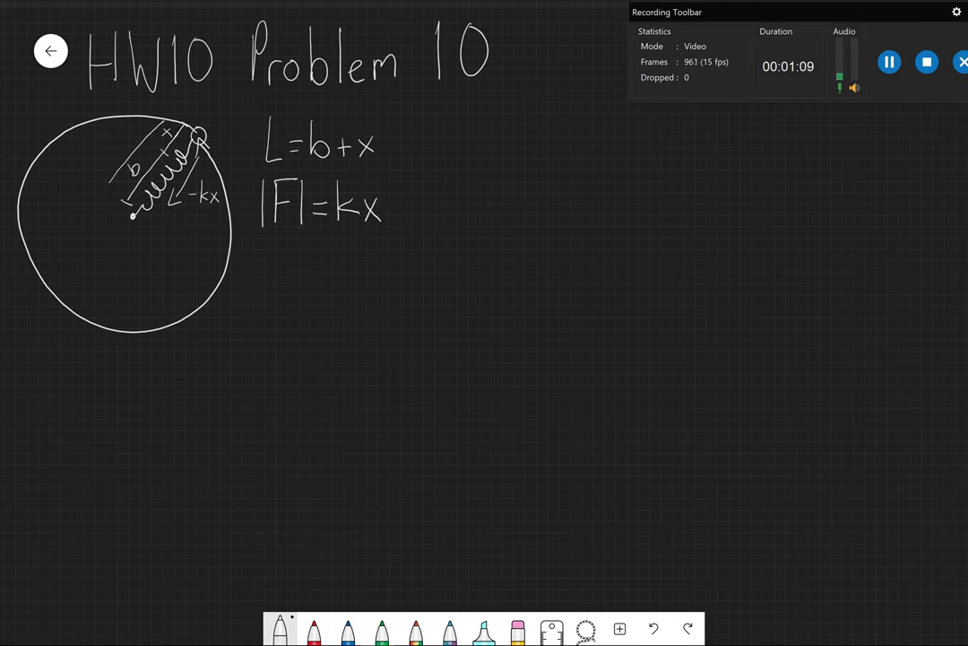
pyautogui.moveTo(390, 205)
pyautogui.mouseDown()
pyautogui.moveTo(405, 213)
pyautogui.moveTo(427, 200)
pyautogui.moveTo(440, 217)
pyautogui.mouseUp()
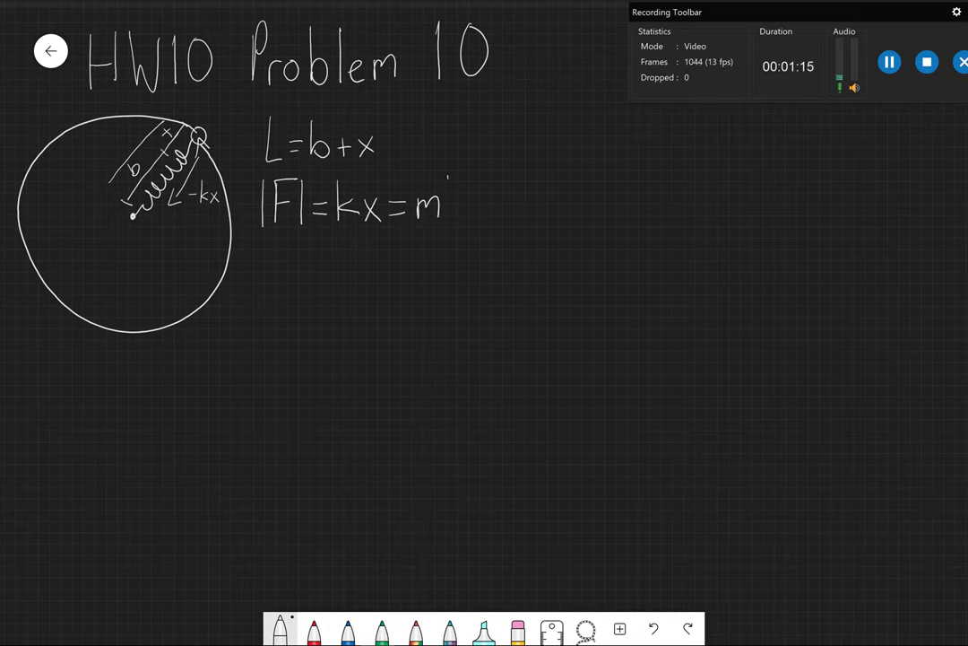
pyautogui.moveTo(448, 178)
pyautogui.mouseDown()
pyautogui.moveTo(463, 221)
pyautogui.moveTo(508, 196)
pyautogui.moveTo(555, 215)
pyautogui.mouseUp()
pyautogui.moveTo(565, 193)
pyautogui.mouseDown()
pyautogui.moveTo(563, 215)
pyautogui.moveTo(572, 218)
pyautogui.mouseUp()
# Complete the force equation with (b+x)(2π/T)²
pyautogui.moveTo(580, 184); pyautogui.dragTo(581, 215)
pyautogui.moveTo(605, 197)
pyautogui.mouseDown()
pyautogui.moveTo(606, 216)
pyautogui.moveTo(615, 207)
pyautogui.mouseUp()
pyautogui.moveTo(619, 199)
pyautogui.mouseDown()
pyautogui.moveTo(634, 215)
pyautogui.moveTo(619, 216)
pyautogui.mouseUp()
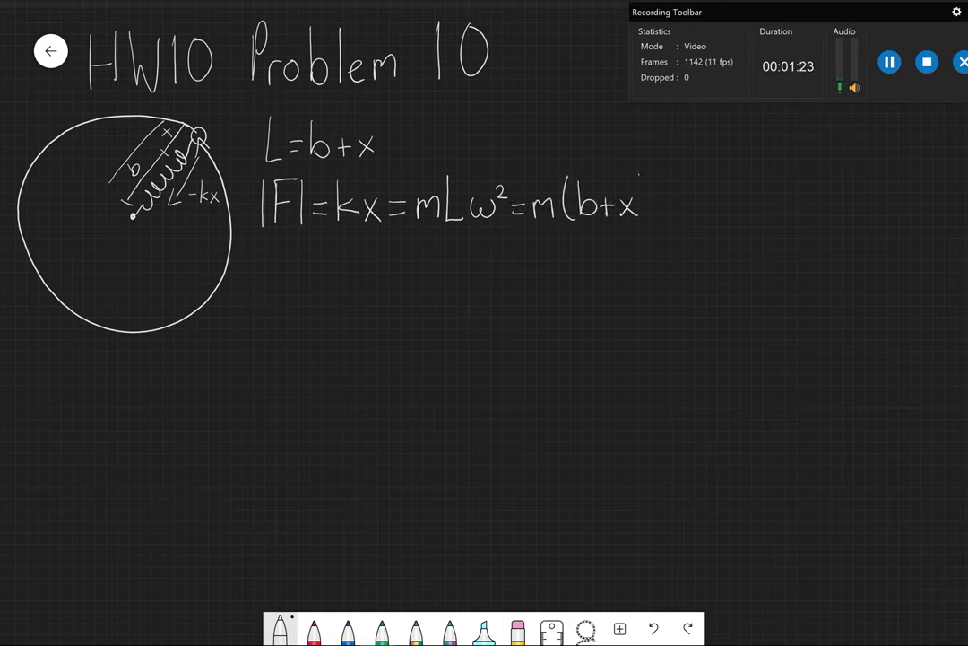
pyautogui.moveTo(639, 176); pyautogui.dragTo(642, 218)
pyautogui.moveTo(664, 165); pyautogui.dragTo(664, 230)
pyautogui.moveTo(674, 169)
pyautogui.mouseDown()
pyautogui.moveTo(687, 191)
pyautogui.moveTo(710, 178)
pyautogui.mouseUp()
pyautogui.moveTo(695, 180)
pyautogui.mouseDown()
pyautogui.moveTo(694, 193)
pyautogui.moveTo(708, 194)
pyautogui.mouseUp()
pyautogui.moveTo(666, 199)
pyautogui.mouseDown()
pyautogui.moveTo(720, 198)
pyautogui.moveTo(691, 226)
pyautogui.moveTo(700, 211)
pyautogui.mouseUp()
pyautogui.moveTo(721, 164)
pyautogui.mouseDown()
pyautogui.moveTo(722, 228)
pyautogui.moveTo(738, 169)
pyautogui.mouseUp()
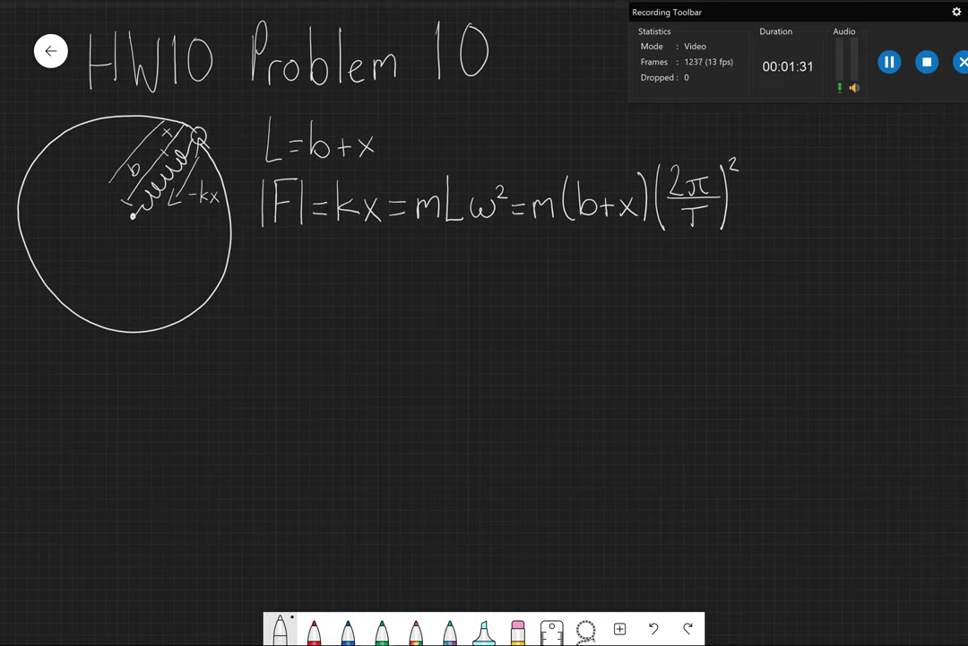
# Underline kx and m(b+x)(2π/T)², then begin a new line with kx =
pyautogui.moveTo(335, 232); pyautogui.dragTo(380, 236)
pyautogui.moveTo(524, 234); pyautogui.dragTo(736, 233)
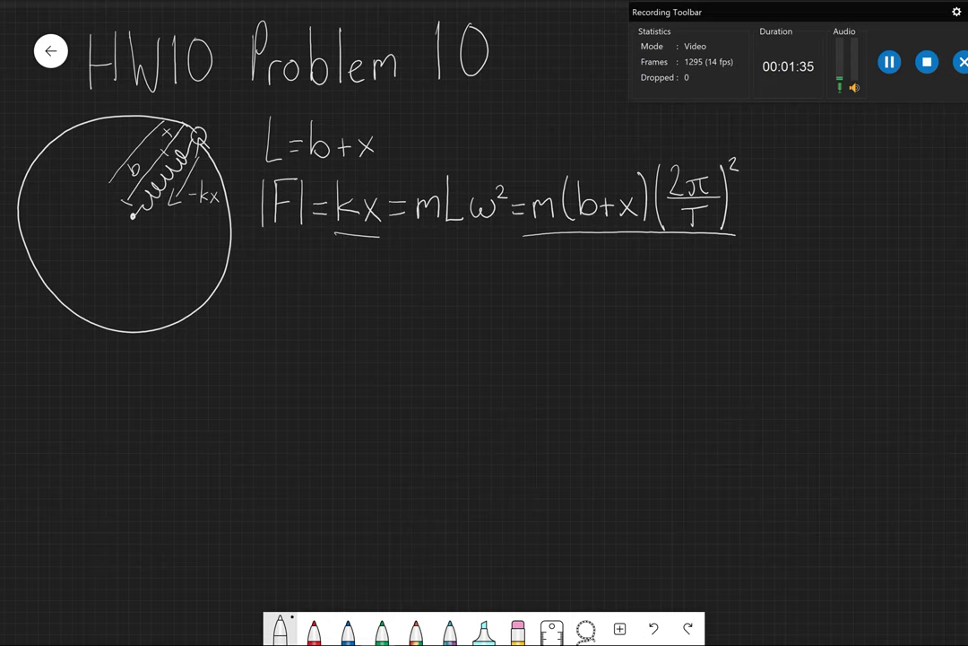
pyautogui.moveTo(264, 275); pyautogui.dragTo(264, 314)
pyautogui.moveTo(274, 288)
pyautogui.mouseDown()
pyautogui.moveTo(279, 312)
pyautogui.moveTo(296, 311)
pyautogui.mouseUp()
pyautogui.moveTo(296, 293)
pyautogui.mouseDown()
pyautogui.moveTo(284, 311)
pyautogui.moveTo(321, 298)
pyautogui.mouseUp()
pyautogui.moveTo(310, 305); pyautogui.dragTo(321, 306)
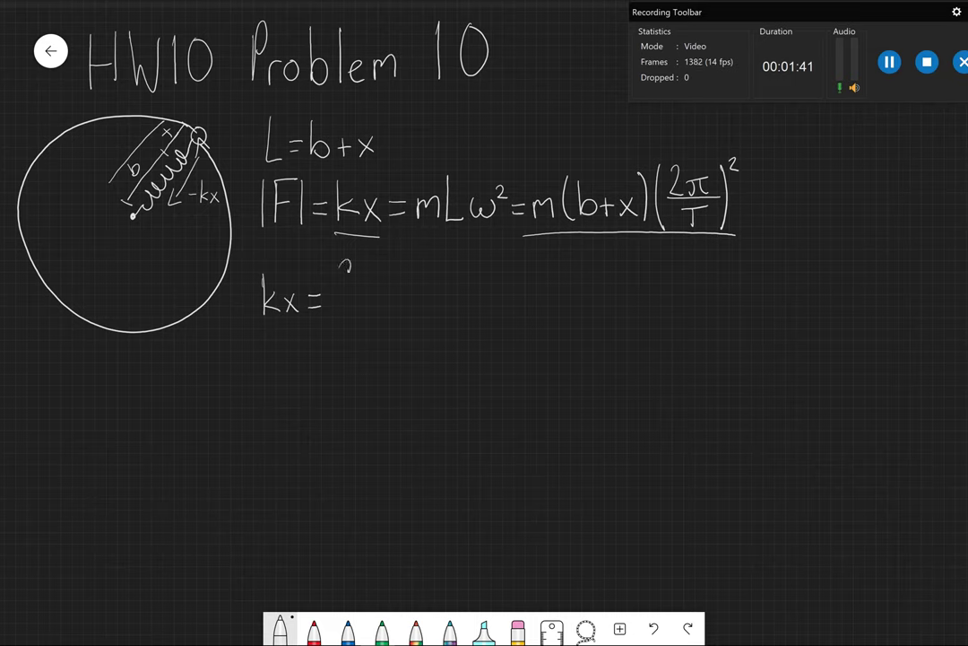
# After kx =, write the fraction 4π²mb/T²
pyautogui.moveTo(340, 268)
pyautogui.mouseDown()
pyautogui.moveTo(356, 287)
pyautogui.moveTo(385, 268)
pyautogui.mouseUp()
pyautogui.moveTo(393, 274)
pyautogui.mouseDown()
pyautogui.moveTo(393, 287)
pyautogui.moveTo(418, 287)
pyautogui.mouseUp()
pyautogui.moveTo(334, 295); pyautogui.dragTo(462, 291)
pyautogui.moveTo(384, 312)
pyautogui.mouseDown()
pyautogui.moveTo(384, 334)
pyautogui.moveTo(392, 310)
pyautogui.mouseUp()
pyautogui.moveTo(402, 307); pyautogui.dragTo(411, 316)
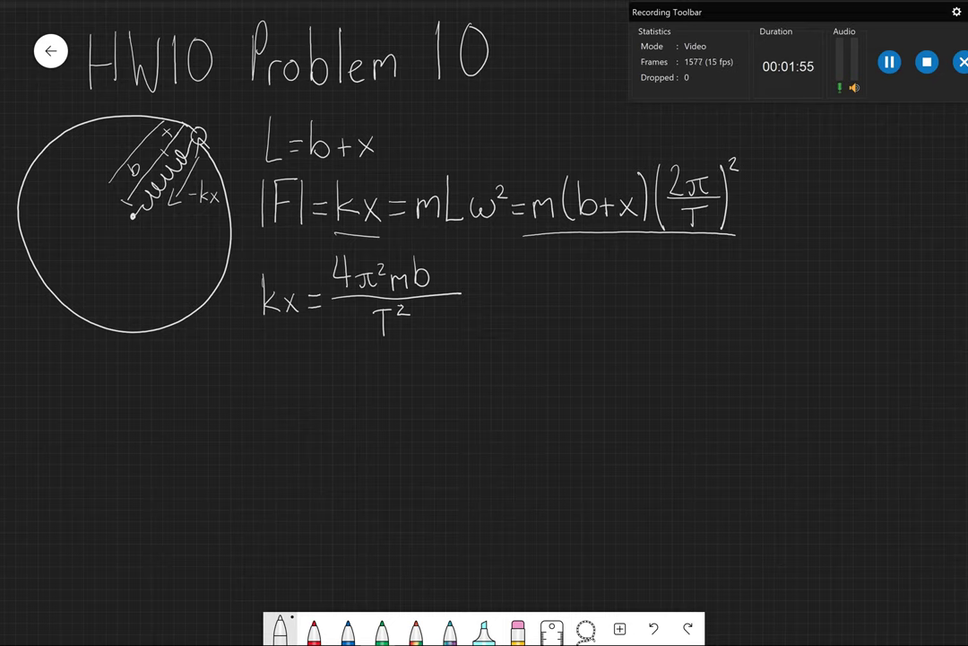
# Add + 4π²mx/T² as the second fraction
pyautogui.moveTo(476, 297); pyautogui.dragTo(489, 296)
pyautogui.moveTo(482, 288); pyautogui.dragTo(482, 305)
pyautogui.moveTo(508, 267); pyautogui.dragTo(517, 283)
pyautogui.moveTo(511, 269)
pyautogui.mouseDown()
pyautogui.moveTo(511, 291)
pyautogui.moveTo(543, 292)
pyautogui.moveTo(557, 278)
pyautogui.mouseUp()
pyautogui.moveTo(560, 282)
pyautogui.mouseDown()
pyautogui.moveTo(560, 292)
pyautogui.moveTo(593, 291)
pyautogui.mouseUp()
pyautogui.moveTo(593, 273); pyautogui.dragTo(579, 291)
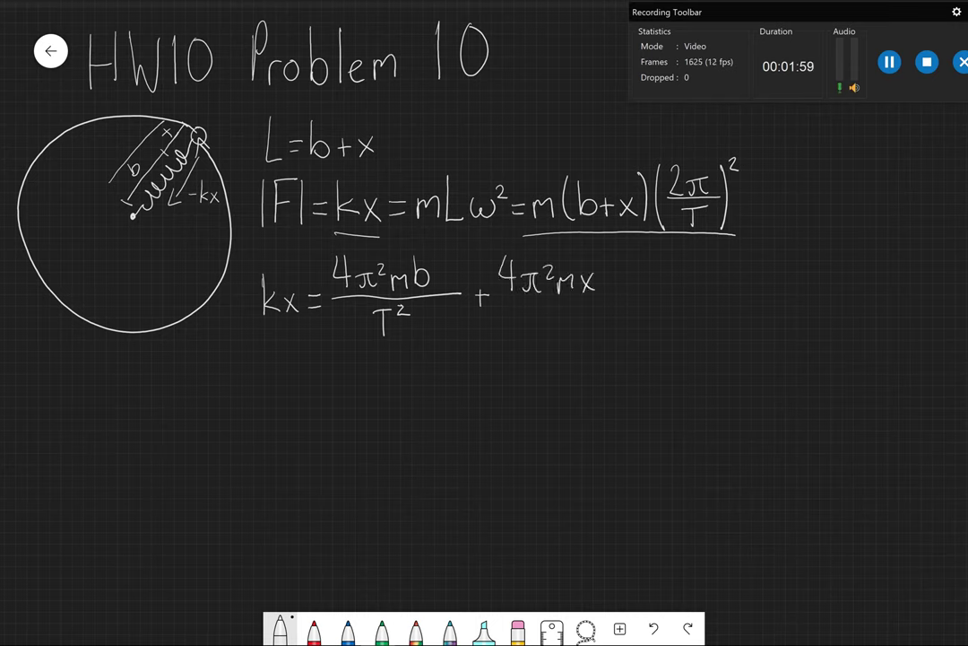
pyautogui.moveTo(504, 300); pyautogui.dragTo(594, 299)
pyautogui.moveTo(536, 310); pyautogui.dragTo(551, 310)
pyautogui.moveTo(544, 311)
pyautogui.mouseDown()
pyautogui.moveTo(543, 332)
pyautogui.moveTo(555, 309)
pyautogui.moveTo(562, 318)
pyautogui.mouseUp()
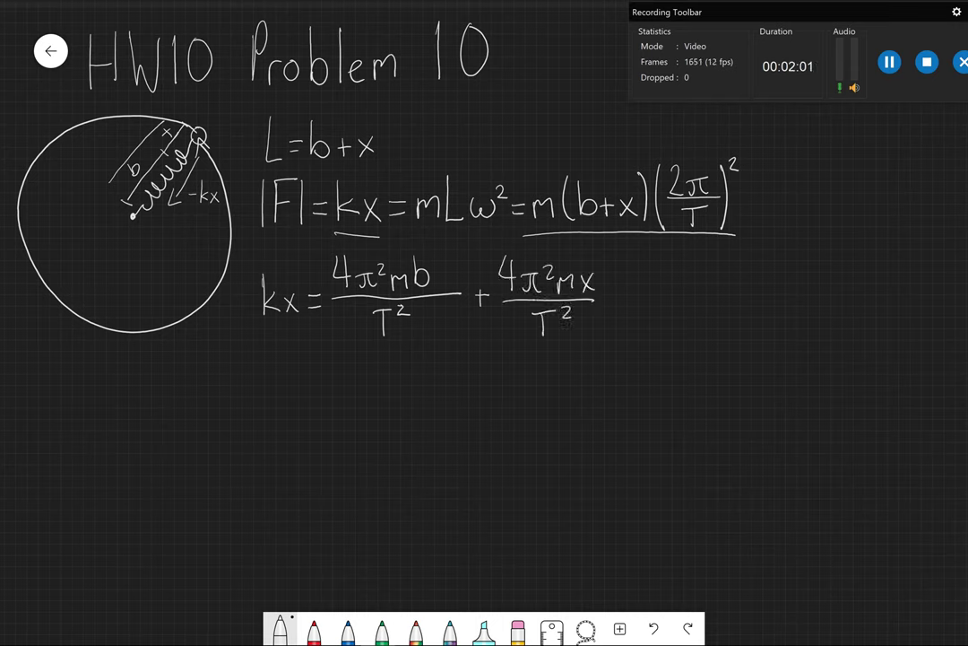
# Start the line below with T²kx = 4π²
pyautogui.moveTo(251, 373)
pyautogui.mouseDown()
pyautogui.moveTo(251, 397)
pyautogui.moveTo(260, 368)
pyautogui.moveTo(272, 377)
pyautogui.mouseUp()
pyautogui.moveTo(279, 370)
pyautogui.mouseDown()
pyautogui.moveTo(279, 395)
pyautogui.moveTo(314, 396)
pyautogui.mouseUp()
pyautogui.moveTo(314, 382)
pyautogui.mouseDown()
pyautogui.moveTo(300, 396)
pyautogui.moveTo(347, 384)
pyautogui.mouseUp()
pyautogui.moveTo(359, 368)
pyautogui.mouseDown()
pyautogui.moveTo(359, 395)
pyautogui.moveTo(363, 383)
pyautogui.mouseUp()
pyautogui.moveTo(373, 376)
pyautogui.mouseDown()
pyautogui.moveTo(370, 394)
pyautogui.moveTo(384, 375)
pyautogui.mouseUp()
pyautogui.moveTo(381, 377)
pyautogui.mouseDown()
pyautogui.moveTo(383, 395)
pyautogui.moveTo(402, 377)
pyautogui.moveTo(429, 394)
pyautogui.moveTo(457, 384)
pyautogui.mouseUp()
pyautogui.click(404, 385)
# Complete that line as T²kx = 4π²mb + 4π²mx
pyautogui.moveTo(452, 379)
pyautogui.mouseDown()
pyautogui.moveTo(451, 391)
pyautogui.moveTo(482, 383)
pyautogui.mouseUp()
pyautogui.moveTo(477, 364)
pyautogui.mouseDown()
pyautogui.moveTo(477, 395)
pyautogui.moveTo(502, 376)
pyautogui.mouseUp()
pyautogui.moveTo(496, 377)
pyautogui.mouseDown()
pyautogui.moveTo(499, 394)
pyautogui.moveTo(485, 395)
pyautogui.mouseUp()
pyautogui.moveTo(507, 366)
pyautogui.mouseDown()
pyautogui.moveTo(523, 394)
pyautogui.moveTo(545, 395)
pyautogui.mouseUp()
pyautogui.moveTo(558, 379)
pyautogui.mouseDown()
pyautogui.moveTo(552, 393)
pyautogui.moveTo(560, 394)
pyautogui.mouseUp()
pyautogui.moveTo(627, 448)
pyautogui.mouseDown()
pyautogui.moveTo(589, 421)
pyautogui.moveTo(551, 414)
pyautogui.mouseUp()
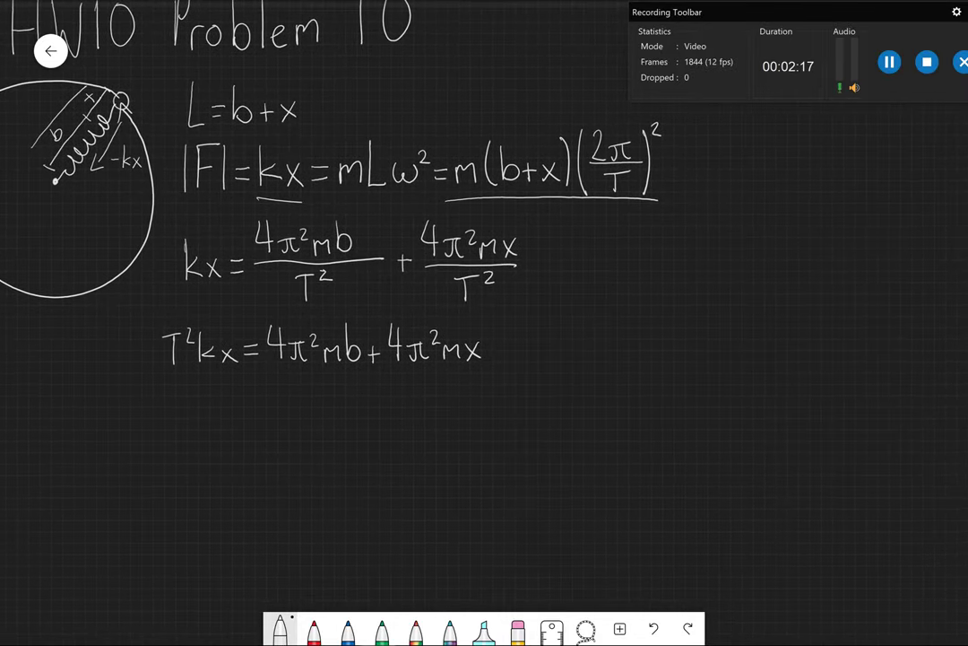
# Write the factored equation (T²k − 4π²m)x = 4π²mb to the right
pyautogui.moveTo(536, 326)
pyautogui.mouseDown()
pyautogui.moveTo(535, 359)
pyautogui.moveTo(560, 330)
pyautogui.mouseUp()
pyautogui.moveTo(550, 331)
pyautogui.mouseDown()
pyautogui.moveTo(550, 357)
pyautogui.moveTo(579, 335)
pyautogui.moveTo(586, 356)
pyautogui.moveTo(625, 340)
pyautogui.mouseUp()
pyautogui.moveTo(636, 329)
pyautogui.mouseDown()
pyautogui.moveTo(637, 355)
pyautogui.moveTo(643, 343)
pyautogui.mouseUp()
pyautogui.moveTo(648, 341)
pyautogui.mouseDown()
pyautogui.moveTo(646, 356)
pyautogui.moveTo(667, 338)
pyautogui.mouseUp()
pyautogui.moveTo(660, 339)
pyautogui.mouseDown()
pyautogui.moveTo(664, 355)
pyautogui.moveTo(676, 337)
pyautogui.moveTo(733, 357)
pyautogui.mouseUp()
pyautogui.moveTo(732, 342)
pyautogui.mouseDown()
pyautogui.moveTo(719, 357)
pyautogui.moveTo(761, 344)
pyautogui.mouseUp()
pyautogui.moveTo(761, 345)
pyautogui.mouseDown()
pyautogui.moveTo(777, 343)
pyautogui.moveTo(773, 357)
pyautogui.mouseUp()
pyautogui.moveTo(788, 340)
pyautogui.mouseDown()
pyautogui.moveTo(786, 357)
pyautogui.moveTo(799, 336)
pyautogui.mouseUp()
pyautogui.moveTo(792, 339)
pyautogui.mouseDown()
pyautogui.moveTo(796, 356)
pyautogui.moveTo(814, 336)
pyautogui.moveTo(834, 357)
pyautogui.mouseUp()
pyautogui.moveTo(843, 328); pyautogui.dragTo(843, 355)
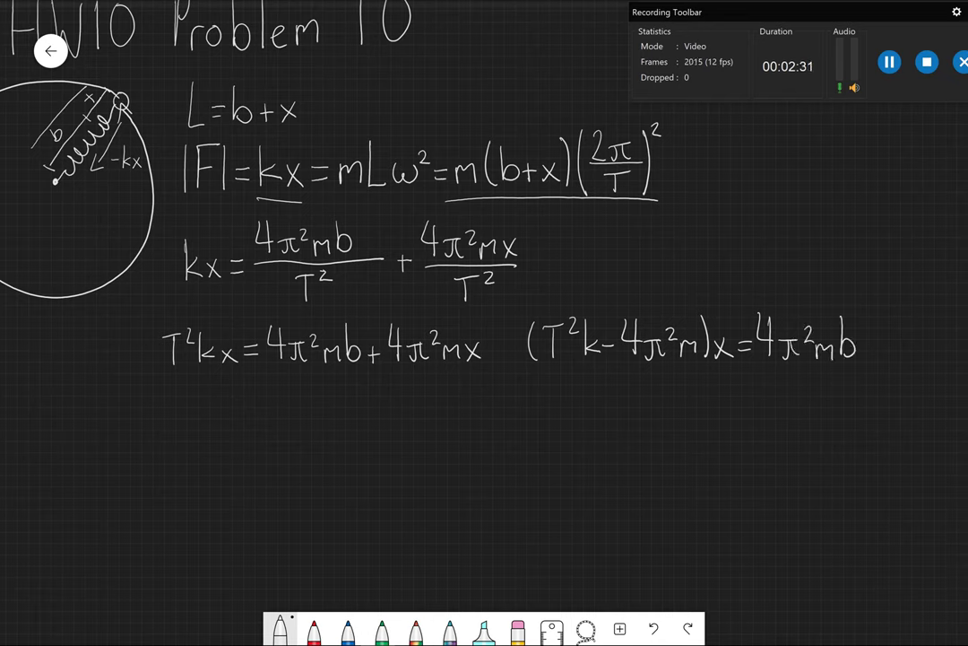
# Underline 4π²mx on the T²kx line, with dash marks on either side
pyautogui.moveTo(384, 365); pyautogui.dragTo(478, 365)
pyautogui.moveTo(128, 355); pyautogui.dragTo(148, 355)
pyautogui.moveTo(485, 354); pyautogui.dragTo(499, 354)
# Below, write x = 4π²mb / (T²k − 4π²m)
pyautogui.moveTo(541, 398)
pyautogui.mouseDown()
pyautogui.moveTo(536, 416)
pyautogui.moveTo(546, 416)
pyautogui.mouseUp()
pyautogui.moveTo(552, 402)
pyautogui.mouseDown()
pyautogui.moveTo(564, 403)
pyautogui.moveTo(565, 413)
pyautogui.mouseUp()
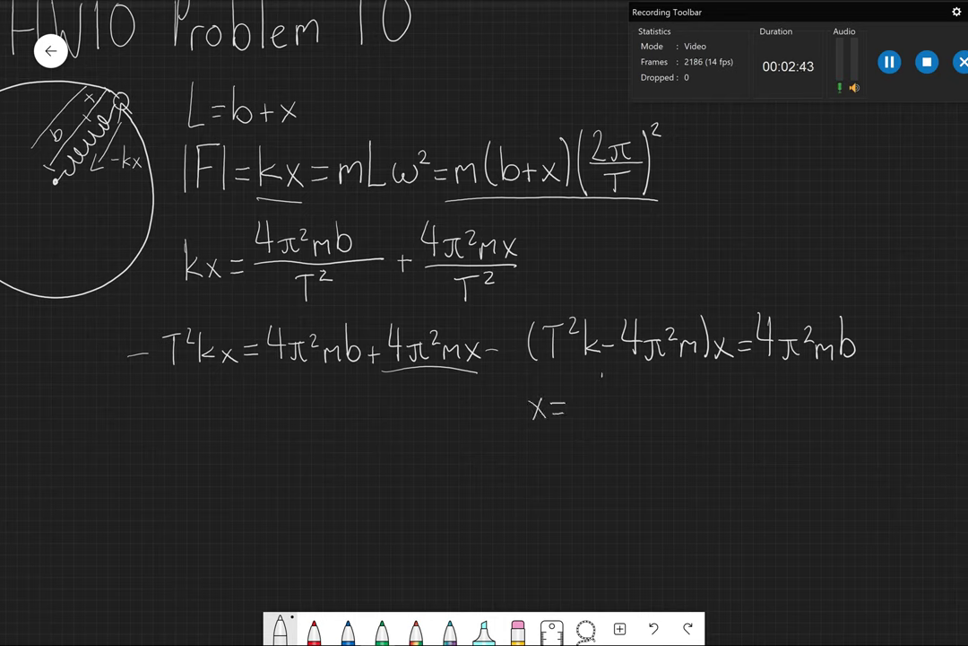
pyautogui.moveTo(594, 374)
pyautogui.mouseDown()
pyautogui.moveTo(600, 396)
pyautogui.moveTo(630, 382)
pyautogui.moveTo(612, 404)
pyautogui.mouseUp()
pyautogui.moveTo(626, 386); pyautogui.dragTo(631, 402)
pyautogui.moveTo(634, 377)
pyautogui.mouseDown()
pyautogui.moveTo(661, 403)
pyautogui.moveTo(671, 400)
pyautogui.mouseUp()
pyautogui.moveTo(567, 415); pyautogui.dragTo(706, 415)
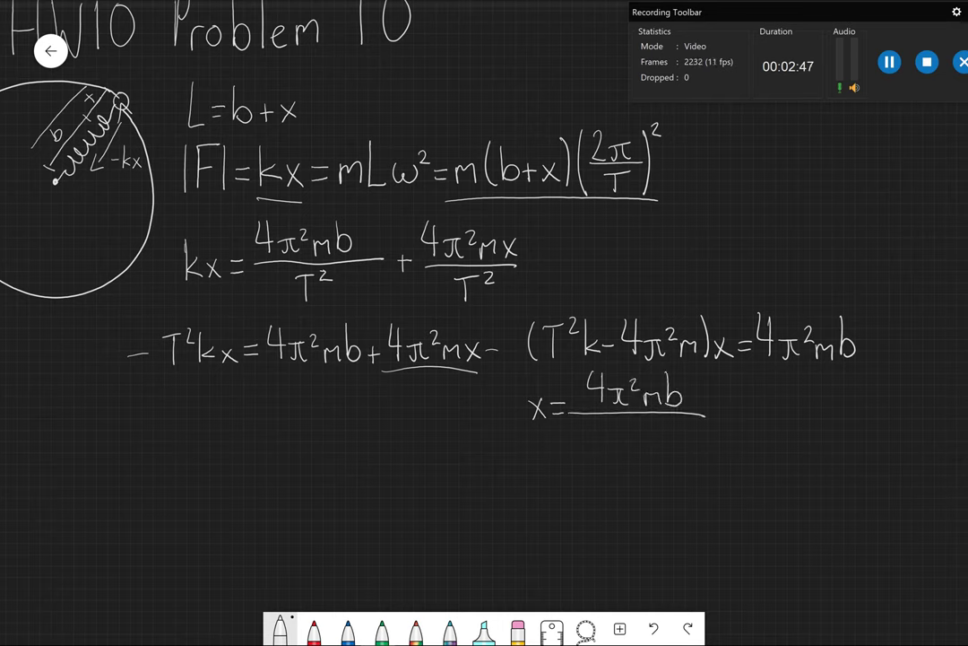
pyautogui.moveTo(586, 430)
pyautogui.mouseDown()
pyautogui.moveTo(584, 453)
pyautogui.moveTo(595, 427)
pyautogui.mouseUp()
pyautogui.moveTo(598, 426)
pyautogui.mouseDown()
pyautogui.moveTo(613, 453)
pyautogui.moveTo(626, 452)
pyautogui.moveTo(629, 438)
pyautogui.moveTo(654, 439)
pyautogui.mouseUp()
pyautogui.moveTo(647, 425)
pyautogui.mouseDown()
pyautogui.moveTo(647, 451)
pyautogui.moveTo(680, 429)
pyautogui.moveTo(661, 451)
pyautogui.mouseUp()
pyautogui.moveTo(673, 432)
pyautogui.mouseDown()
pyautogui.moveTo(677, 448)
pyautogui.moveTo(687, 435)
pyautogui.mouseUp()
pyautogui.moveTo(690, 433); pyautogui.dragTo(706, 449)
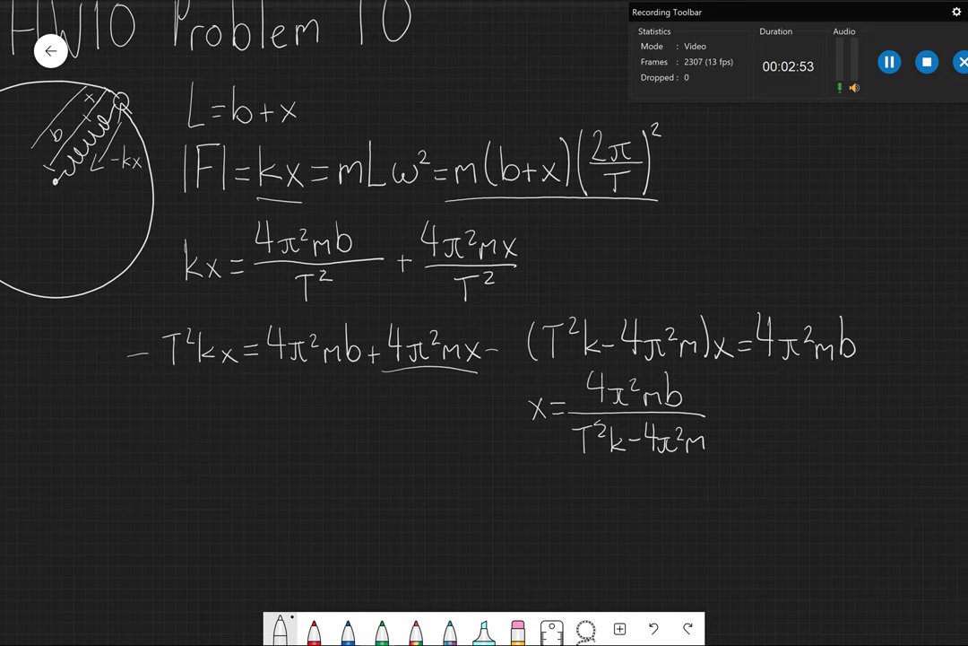
# Below the x result, write L = b + x = b +
pyautogui.moveTo(485, 323)
pyautogui.mouseDown()
pyautogui.moveTo(457, 278)
pyautogui.moveTo(405, 229)
pyautogui.mouseUp()
pyautogui.moveTo(435, 405)
pyautogui.mouseDown()
pyautogui.moveTo(449, 442)
pyautogui.moveTo(464, 426)
pyautogui.mouseUp()
pyautogui.moveTo(455, 435); pyautogui.dragTo(510, 432)
pyautogui.moveTo(504, 423); pyautogui.dragTo(504, 440)
pyautogui.moveTo(524, 425); pyautogui.dragTo(514, 442)
pyautogui.moveTo(514, 422)
pyautogui.mouseDown()
pyautogui.moveTo(529, 441)
pyautogui.moveTo(553, 429)
pyautogui.mouseUp()
pyautogui.moveTo(538, 439)
pyautogui.mouseDown()
pyautogui.moveTo(569, 428)
pyautogui.moveTo(571, 440)
pyautogui.mouseUp()
pyautogui.moveTo(598, 428); pyautogui.dragTo(599, 441)
pyautogui.moveTo(590, 431); pyautogui.dragTo(649, 418)
# Substitute the fraction 4π²mb / (T²k − 4π²m) after b +
pyautogui.moveTo(646, 408)
pyautogui.mouseDown()
pyautogui.moveTo(647, 427)
pyautogui.moveTo(671, 409)
pyautogui.mouseUp()
pyautogui.moveTo(664, 410); pyautogui.dragTo(668, 427)
pyautogui.moveTo(673, 405); pyautogui.dragTo(676, 413)
pyautogui.moveTo(679, 416)
pyautogui.mouseDown()
pyautogui.moveTo(679, 427)
pyautogui.moveTo(695, 427)
pyautogui.mouseUp()
pyautogui.moveTo(699, 400); pyautogui.dragTo(700, 426)
pyautogui.moveTo(612, 434)
pyautogui.mouseDown()
pyautogui.moveTo(725, 431)
pyautogui.moveTo(627, 466)
pyautogui.mouseUp()
pyautogui.moveTo(616, 446); pyautogui.dragTo(645, 453)
pyautogui.moveTo(650, 442)
pyautogui.mouseDown()
pyautogui.moveTo(650, 465)
pyautogui.moveTo(679, 457)
pyautogui.mouseUp()
pyautogui.moveTo(689, 446)
pyautogui.mouseDown()
pyautogui.moveTo(683, 460)
pyautogui.moveTo(696, 458)
pyautogui.mouseUp()
pyautogui.moveTo(691, 448)
pyautogui.mouseDown()
pyautogui.moveTo(691, 466)
pyautogui.moveTo(710, 450)
pyautogui.mouseUp()
pyautogui.moveTo(699, 453)
pyautogui.mouseDown()
pyautogui.moveTo(697, 464)
pyautogui.moveTo(708, 465)
pyautogui.mouseUp()
pyautogui.moveTo(707, 441); pyautogui.dragTo(732, 462)
# Continue with = b(1 + 4π²m over a fraction bar
pyautogui.hscroll(3, 484, 323)
pyautogui.scroll(-1, 484, 322)
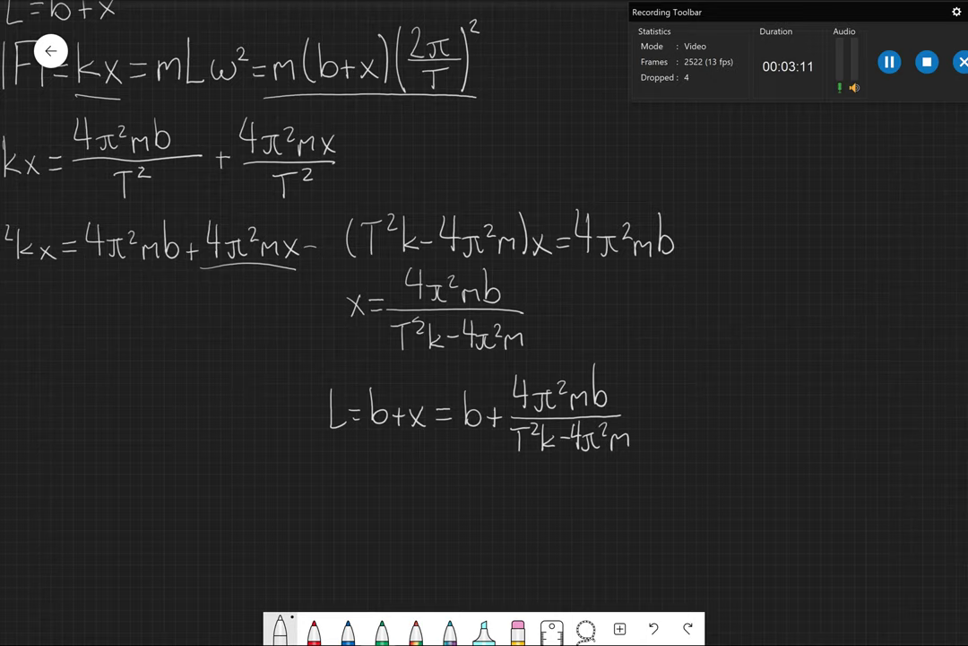
pyautogui.moveTo(589, 400); pyautogui.dragTo(603, 400)
pyautogui.moveTo(589, 409); pyautogui.dragTo(615, 415)
pyautogui.moveTo(644, 377); pyautogui.dragTo(643, 438)
pyautogui.moveTo(655, 395)
pyautogui.mouseDown()
pyautogui.moveTo(652, 436)
pyautogui.moveTo(681, 411)
pyautogui.mouseUp()
pyautogui.moveTo(671, 401); pyautogui.dragTo(670, 423)
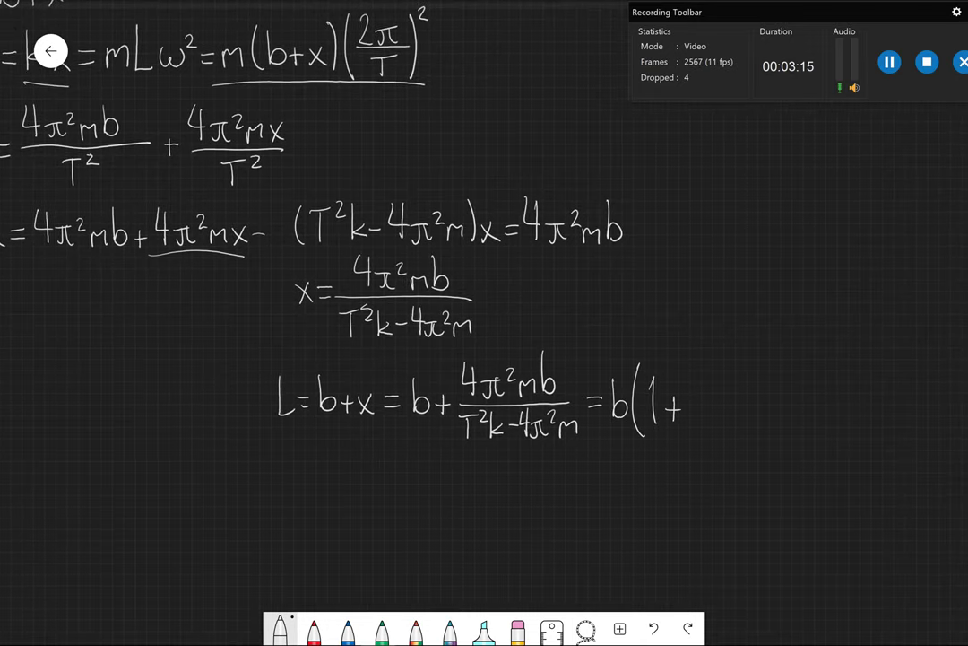
pyautogui.moveTo(698, 373); pyautogui.dragTo(706, 386)
pyautogui.moveTo(703, 375)
pyautogui.mouseDown()
pyautogui.moveTo(713, 396)
pyautogui.moveTo(744, 380)
pyautogui.mouseUp()
pyautogui.moveTo(736, 382)
pyautogui.mouseDown()
pyautogui.moveTo(738, 400)
pyautogui.moveTo(758, 387)
pyautogui.moveTo(777, 400)
pyautogui.mouseUp()
pyautogui.moveTo(689, 405)
pyautogui.mouseDown()
pyautogui.moveTo(778, 407)
pyautogui.moveTo(698, 418)
pyautogui.mouseUp()
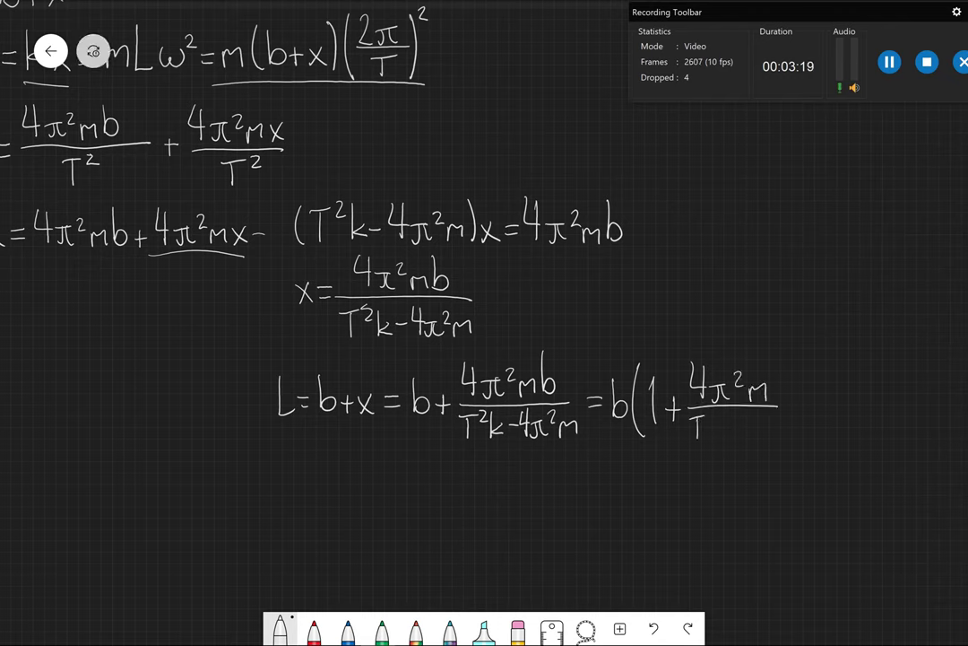
# Write the denominator T²k − 4π²m under 4π²m
pyautogui.moveTo(705, 415); pyautogui.dragTo(733, 437)
pyautogui.moveTo(735, 427); pyautogui.dragTo(760, 430)
pyautogui.moveTo(758, 418)
pyautogui.mouseDown()
pyautogui.moveTo(758, 437)
pyautogui.moveTo(773, 442)
pyautogui.moveTo(788, 425)
pyautogui.mouseUp()
pyautogui.moveTo(782, 428)
pyautogui.mouseDown()
pyautogui.moveTo(785, 440)
pyautogui.moveTo(798, 427)
pyautogui.moveTo(807, 435)
pyautogui.moveTo(796, 406)
pyautogui.moveTo(811, 405)
pyautogui.moveTo(816, 440)
pyautogui.mouseUp()
# Close the bracket and begin the next equality with an equals sign
pyautogui.moveTo(628, 502)
pyautogui.mouseDown()
pyautogui.moveTo(449, 440)
pyautogui.moveTo(403, 439)
pyautogui.moveTo(350, 338)
pyautogui.mouseUp()
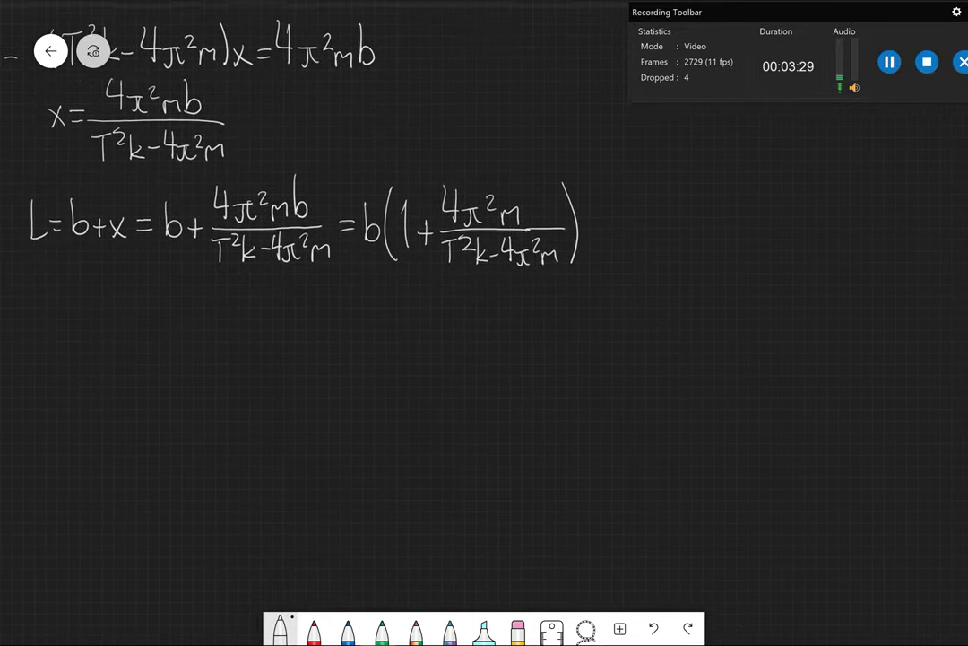
pyautogui.scroll(-2, 484, 323)
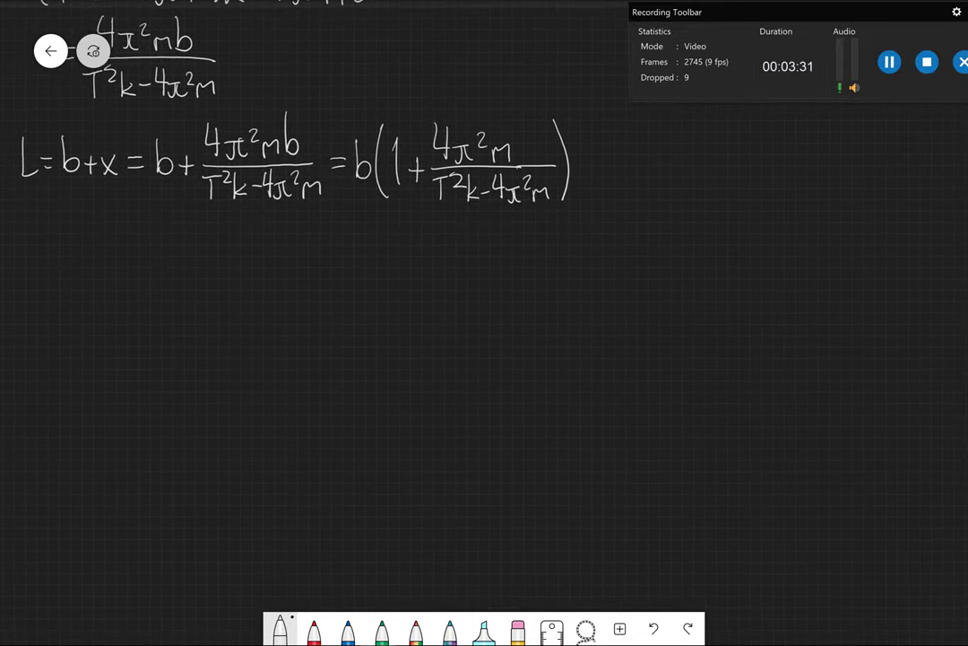
pyautogui.scroll(2, 485, 323)
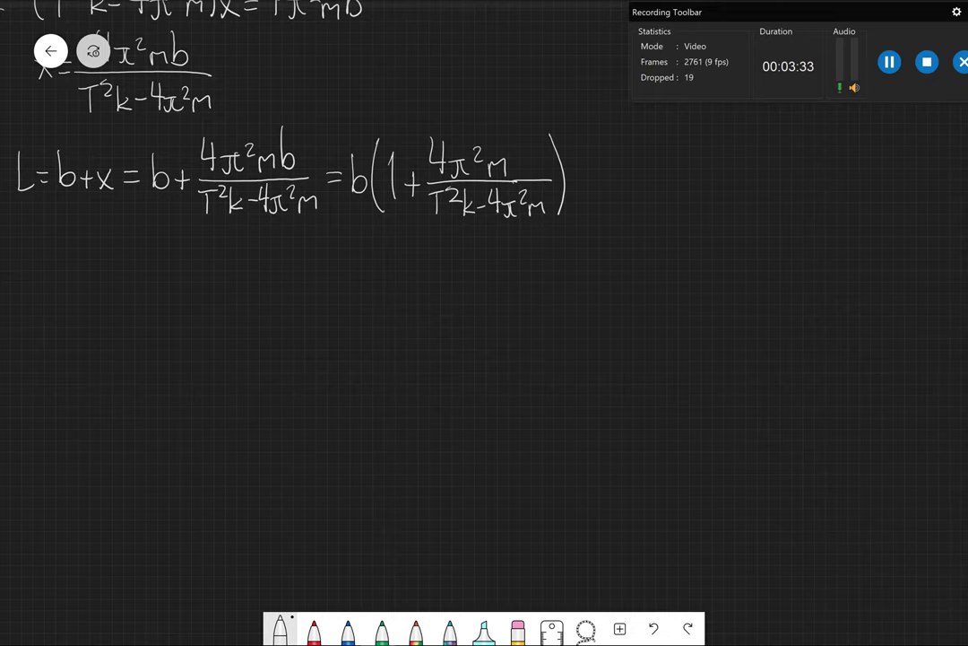
pyautogui.moveTo(571, 185); pyautogui.dragTo(584, 184)
pyautogui.moveTo(571, 192)
pyautogui.mouseDown()
pyautogui.moveTo(599, 196)
pyautogui.moveTo(621, 217)
pyautogui.mouseUp()
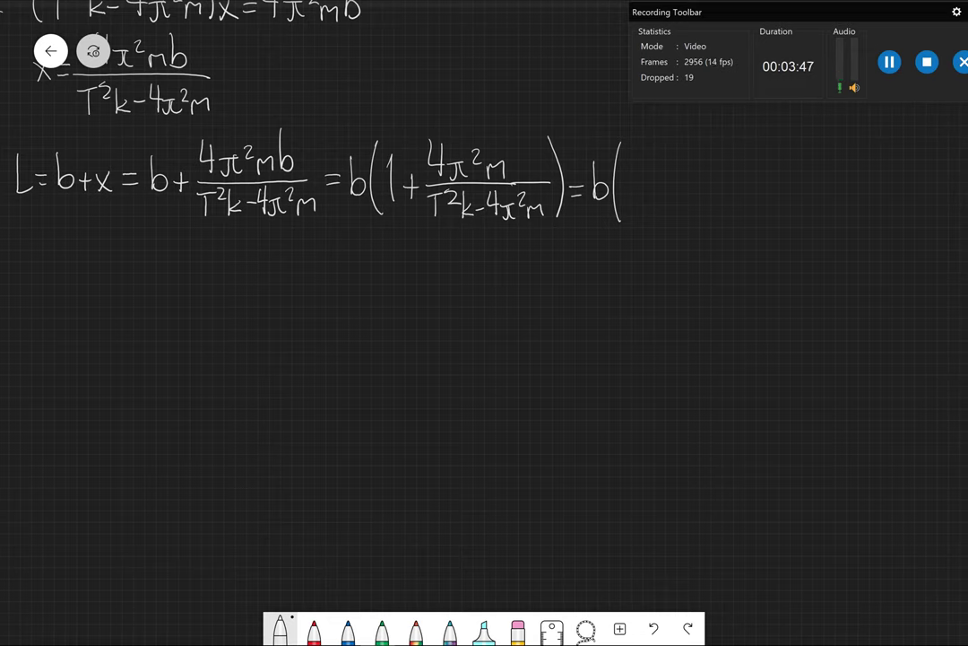
# Write T²k − 4π²m as the start of the combined numerator
pyautogui.moveTo(624, 155); pyautogui.dragTo(644, 152)
pyautogui.moveTo(634, 154)
pyautogui.mouseDown()
pyautogui.moveTo(633, 175)
pyautogui.moveTo(656, 159)
pyautogui.moveTo(660, 176)
pyautogui.moveTo(697, 168)
pyautogui.mouseUp()
pyautogui.moveTo(713, 154)
pyautogui.mouseDown()
pyautogui.moveTo(707, 172)
pyautogui.moveTo(724, 170)
pyautogui.mouseUp()
pyautogui.moveTo(718, 158)
pyautogui.mouseDown()
pyautogui.moveTo(718, 181)
pyautogui.moveTo(741, 162)
pyautogui.mouseUp()
pyautogui.moveTo(731, 165)
pyautogui.mouseDown()
pyautogui.moveTo(728, 178)
pyautogui.moveTo(748, 167)
pyautogui.mouseUp()
pyautogui.moveTo(751, 164)
pyautogui.mouseDown()
pyautogui.moveTo(752, 177)
pyautogui.moveTo(768, 177)
pyautogui.mouseUp()
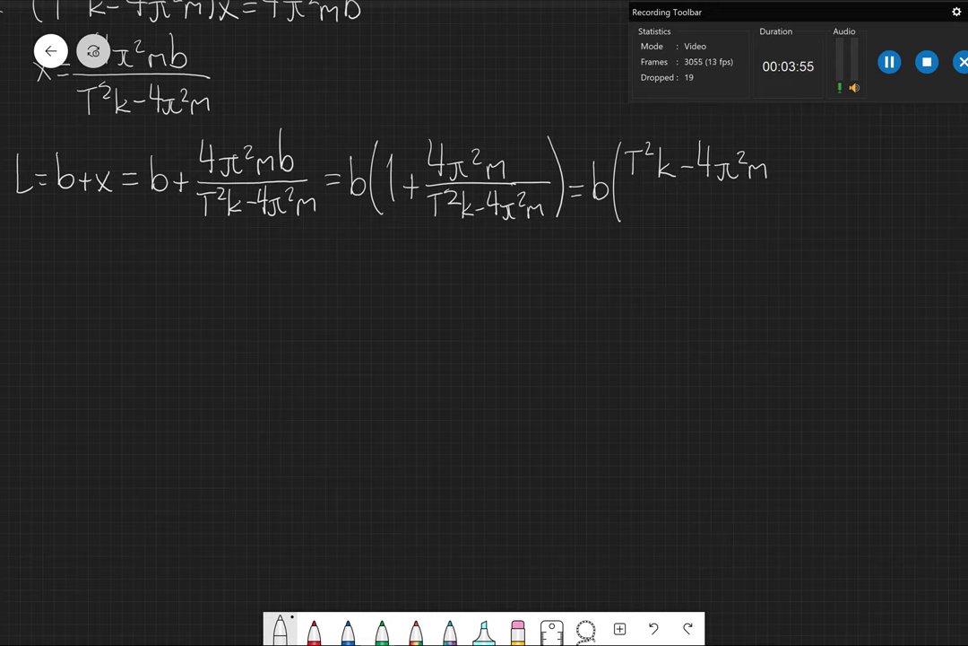
# Add +4π²m to the numerator and draw the long fraction bar beneath it
pyautogui.moveTo(769, 168); pyautogui.dragTo(784, 167)
pyautogui.moveTo(776, 161)
pyautogui.mouseDown()
pyautogui.moveTo(777, 175)
pyautogui.moveTo(806, 160)
pyautogui.mouseUp()
pyautogui.moveTo(802, 149)
pyautogui.mouseDown()
pyautogui.moveTo(802, 172)
pyautogui.moveTo(825, 163)
pyautogui.mouseUp()
pyautogui.moveTo(818, 165)
pyautogui.mouseDown()
pyautogui.moveTo(814, 178)
pyautogui.moveTo(846, 161)
pyautogui.moveTo(863, 177)
pyautogui.mouseUp()
pyautogui.moveTo(625, 190); pyautogui.dragTo(868, 186)
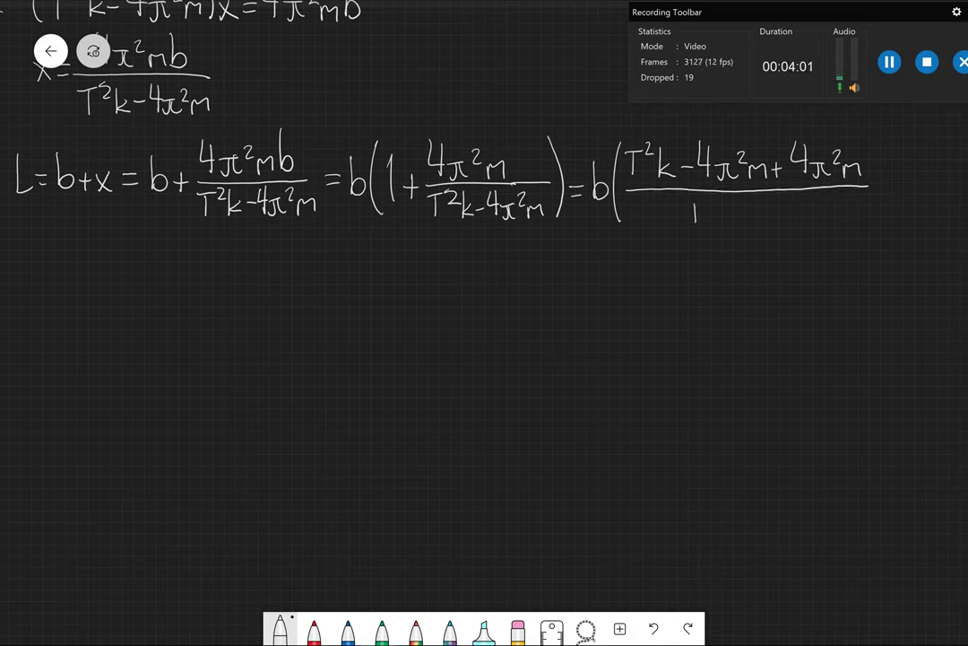
# Write the common denominator T²k − 4π²m, close the bracket, and strike out −4π²m + 4π²m
pyautogui.moveTo(683, 204); pyautogui.dragTo(713, 208)
pyautogui.moveTo(719, 202)
pyautogui.mouseDown()
pyautogui.moveTo(719, 221)
pyautogui.moveTo(731, 222)
pyautogui.mouseUp()
pyautogui.moveTo(738, 213); pyautogui.dragTo(770, 215)
pyautogui.moveTo(765, 205)
pyautogui.mouseDown()
pyautogui.moveTo(765, 222)
pyautogui.moveTo(806, 209)
pyautogui.moveTo(823, 221)
pyautogui.mouseUp()
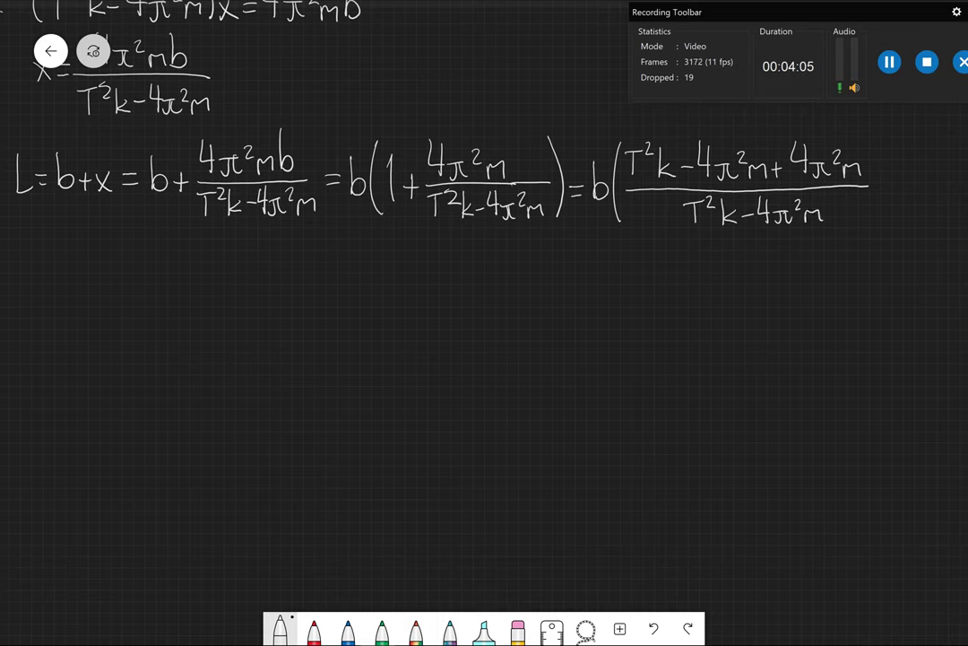
pyautogui.moveTo(879, 149); pyautogui.dragTo(881, 224)
pyautogui.moveTo(666, 173); pyautogui.dragTo(859, 151)
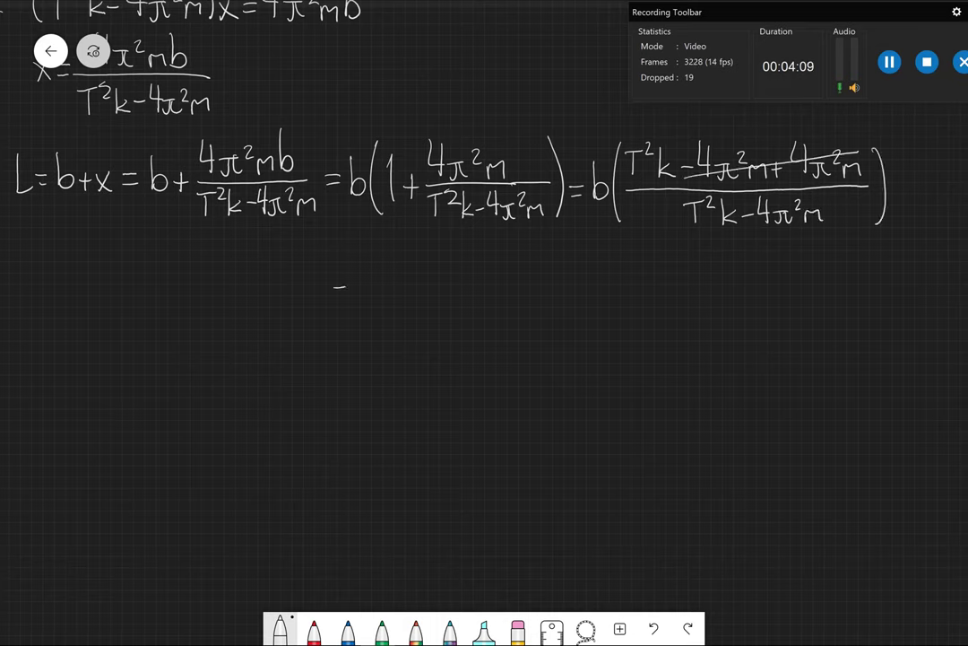
# On a new line, write =b, open a bracket, and write T²k over a fraction bar
pyautogui.moveTo(334, 297); pyautogui.dragTo(361, 306)
pyautogui.moveTo(394, 252); pyautogui.dragTo(392, 336)
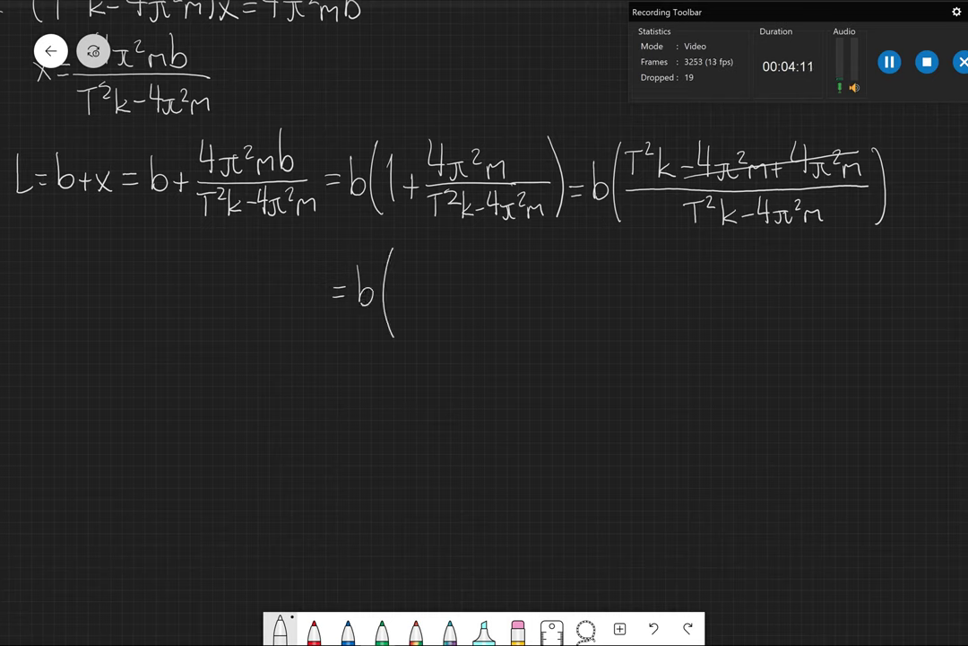
pyautogui.moveTo(465, 260); pyautogui.dragTo(466, 280)
pyautogui.moveTo(457, 257); pyautogui.dragTo(483, 264)
pyautogui.moveTo(499, 259); pyautogui.dragTo(499, 282)
pyautogui.moveTo(509, 264); pyautogui.dragTo(510, 282)
pyautogui.moveTo(401, 286); pyautogui.dragTo(570, 285)
# Write the denominator T²k − 4π²m and close the bracket
pyautogui.moveTo(419, 308)
pyautogui.mouseDown()
pyautogui.moveTo(420, 327)
pyautogui.moveTo(431, 307)
pyautogui.mouseUp()
pyautogui.moveTo(434, 311); pyautogui.dragTo(445, 315)
pyautogui.moveTo(452, 307)
pyautogui.mouseDown()
pyautogui.moveTo(453, 328)
pyautogui.moveTo(481, 318)
pyautogui.mouseUp()
pyautogui.moveTo(491, 305)
pyautogui.mouseDown()
pyautogui.moveTo(485, 321)
pyautogui.moveTo(504, 320)
pyautogui.mouseUp()
pyautogui.moveTo(499, 308); pyautogui.dragTo(499, 328)
pyautogui.moveTo(513, 322)
pyautogui.mouseDown()
pyautogui.moveTo(512, 330)
pyautogui.moveTo(524, 316)
pyautogui.mouseUp()
pyautogui.moveTo(520, 318)
pyautogui.mouseDown()
pyautogui.moveTo(522, 330)
pyautogui.moveTo(532, 313)
pyautogui.moveTo(554, 330)
pyautogui.mouseUp()
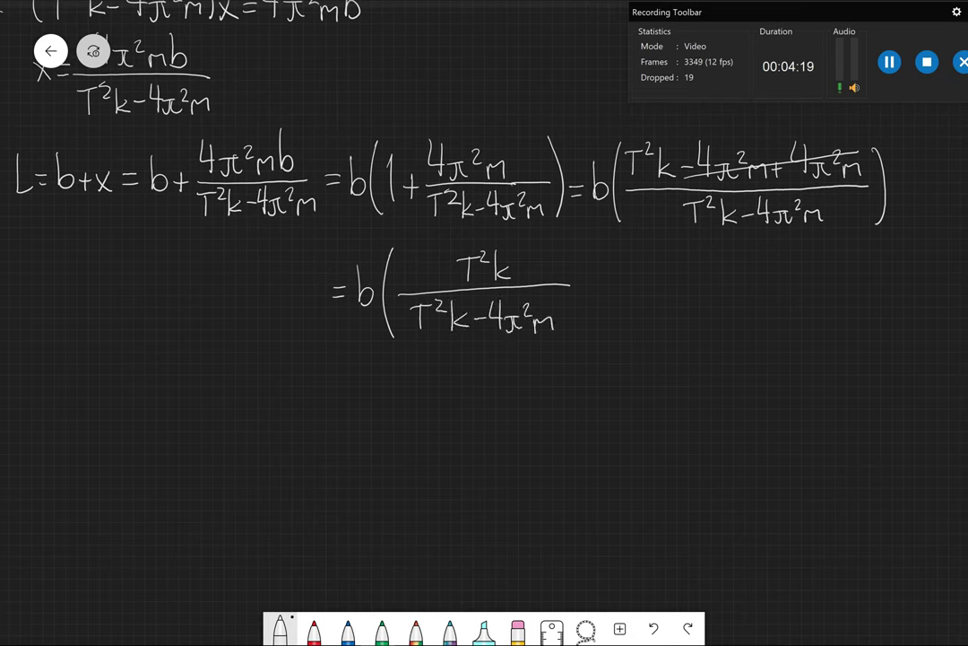
pyautogui.moveTo(574, 248); pyautogui.dragTo(574, 334)
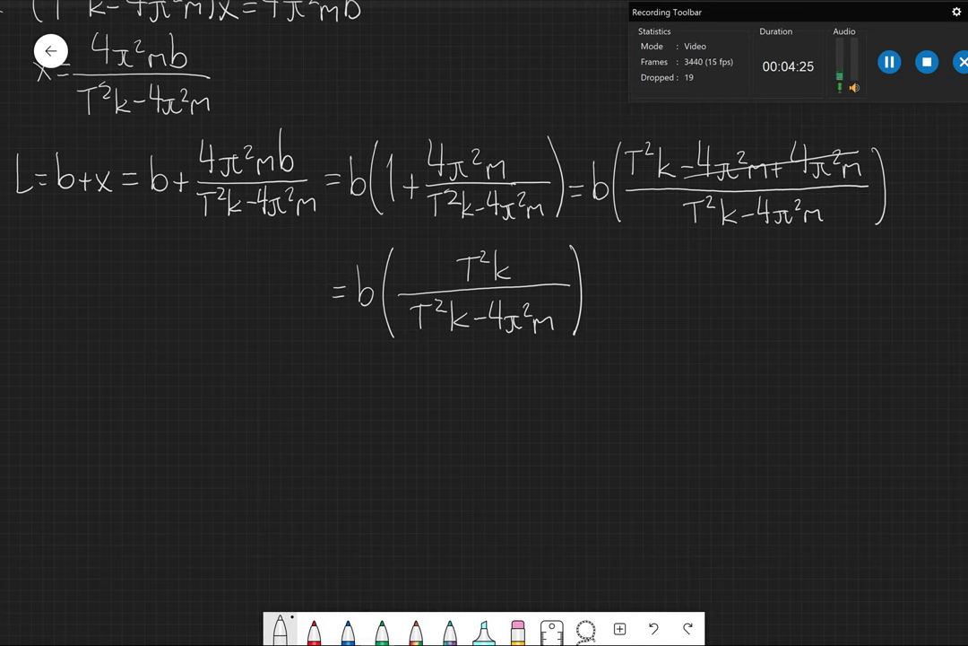
# Divide through by T²k: cancel the T²k terms and put T²k under 4π²m
pyautogui.moveTo(456, 281); pyautogui.dragTo(524, 252)
pyautogui.moveTo(417, 327); pyautogui.dragTo(457, 299)
pyautogui.moveTo(490, 340)
pyautogui.mouseDown()
pyautogui.moveTo(563, 337)
pyautogui.moveTo(522, 353)
pyautogui.mouseUp()
pyautogui.moveTo(508, 356)
pyautogui.mouseDown()
pyautogui.moveTo(507, 378)
pyautogui.moveTo(524, 359)
pyautogui.moveTo(533, 377)
pyautogui.mouseUp()
pyautogui.moveTo(541, 359); pyautogui.dragTo(543, 376)
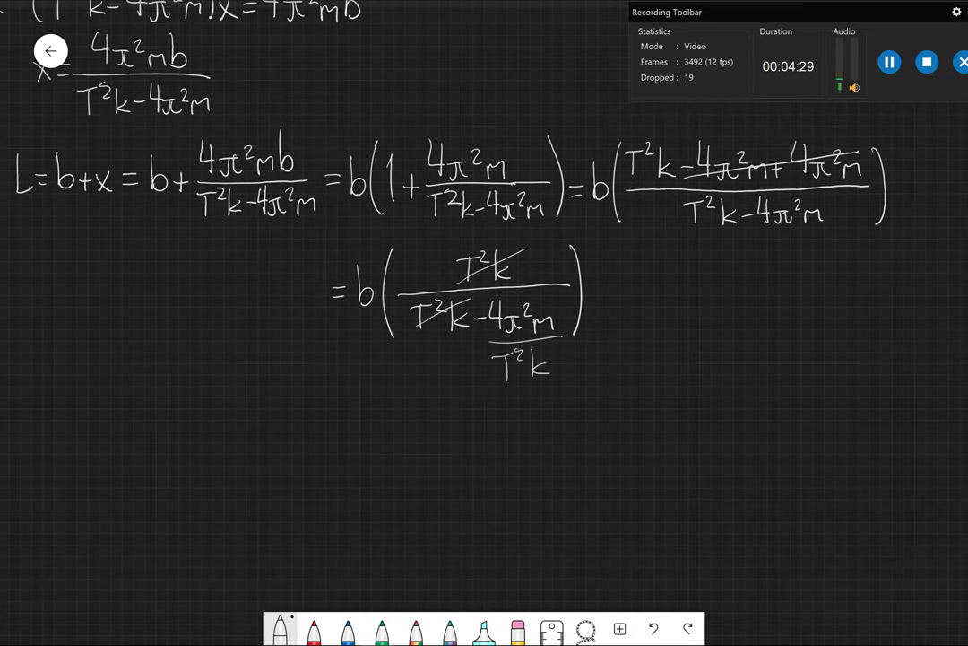
# Write = b, open a bracket, and put 1 over a fraction bar
pyautogui.moveTo(593, 292); pyautogui.dragTo(605, 292)
pyautogui.moveTo(593, 302); pyautogui.dragTo(621, 309)
pyautogui.moveTo(653, 240); pyautogui.dragTo(652, 335)
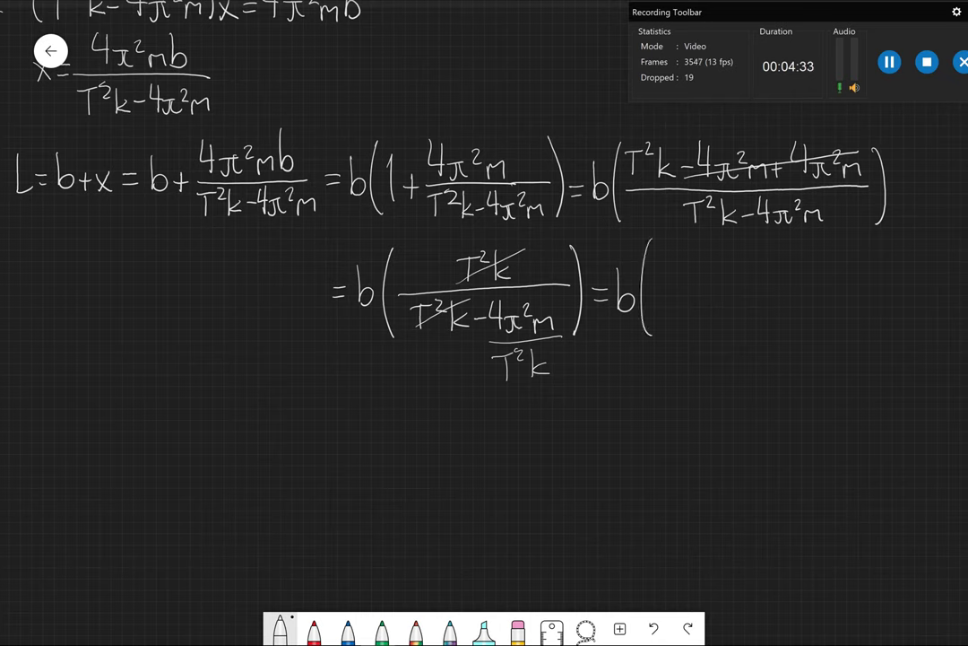
pyautogui.moveTo(716, 259); pyautogui.dragTo(717, 278)
pyautogui.moveTo(657, 289); pyautogui.dragTo(791, 288)
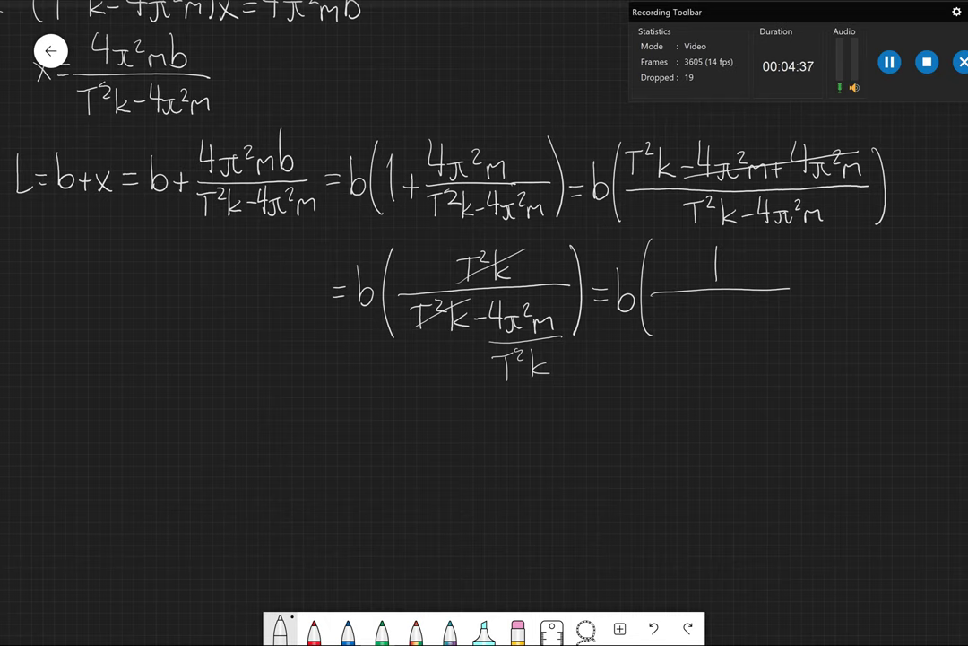
# Write the denominator 1 − 4π²m/(T²k) and close the bracket
pyautogui.moveTo(677, 309)
pyautogui.mouseDown()
pyautogui.moveTo(676, 334)
pyautogui.moveTo(732, 309)
pyautogui.moveTo(786, 319)
pyautogui.mouseUp()
pyautogui.moveTo(715, 324); pyautogui.dragTo(787, 323)
pyautogui.moveTo(735, 334); pyautogui.dragTo(748, 332)
pyautogui.moveTo(738, 334)
pyautogui.mouseDown()
pyautogui.moveTo(737, 353)
pyautogui.moveTo(758, 336)
pyautogui.mouseUp()
pyautogui.moveTo(765, 333)
pyautogui.mouseDown()
pyautogui.moveTo(764, 353)
pyautogui.moveTo(778, 354)
pyautogui.mouseUp()
pyautogui.moveTo(797, 243); pyautogui.dragTo(796, 341)
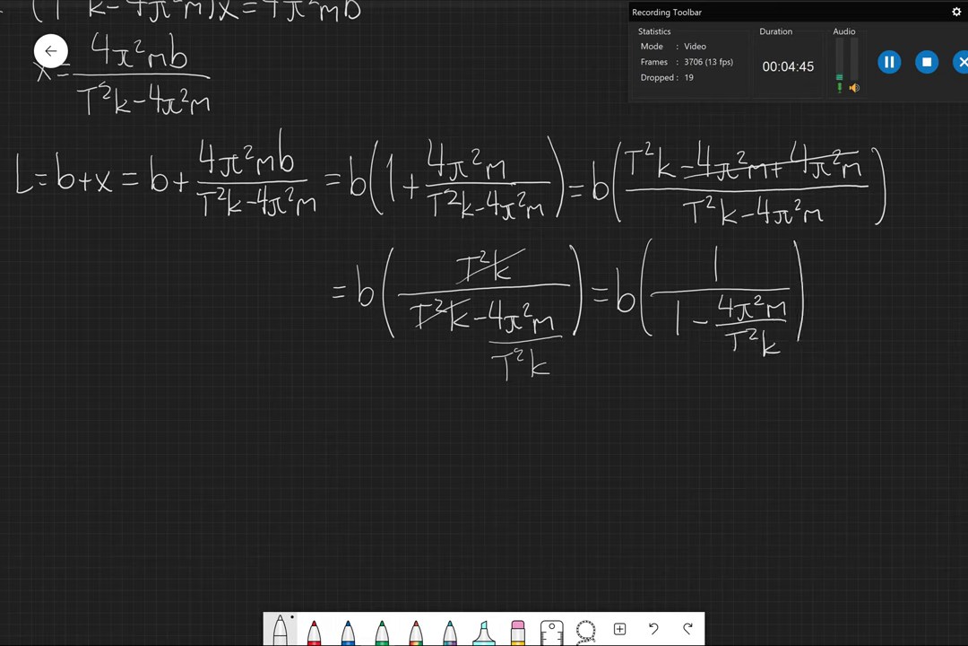
# Write the final line = b / (1 − 4π²m/(T²k))
pyautogui.moveTo(353, 437); pyautogui.dragTo(370, 437)
pyautogui.moveTo(355, 446); pyautogui.dragTo(371, 446)
pyautogui.moveTo(430, 394)
pyautogui.mouseDown()
pyautogui.moveTo(431, 420)
pyautogui.moveTo(501, 431)
pyautogui.mouseUp()
pyautogui.moveTo(391, 448); pyautogui.dragTo(395, 475)
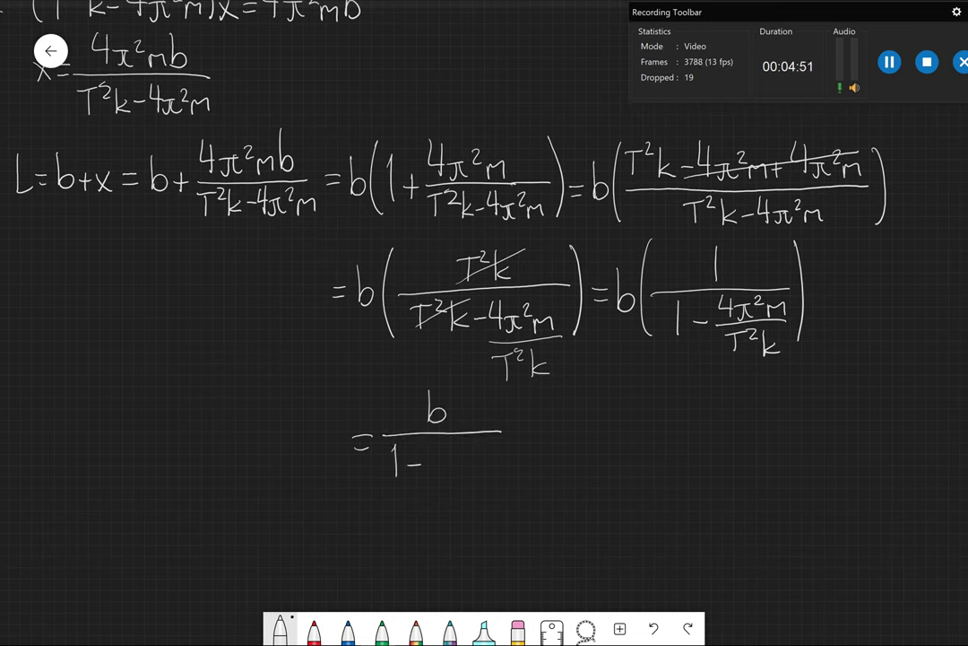
pyautogui.moveTo(432, 442)
pyautogui.mouseDown()
pyautogui.moveTo(438, 459)
pyautogui.moveTo(472, 441)
pyautogui.moveTo(495, 460)
pyautogui.mouseUp()
pyautogui.moveTo(428, 465)
pyautogui.mouseDown()
pyautogui.moveTo(503, 463)
pyautogui.moveTo(438, 496)
pyautogui.moveTo(456, 484)
pyautogui.mouseUp()
pyautogui.moveTo(467, 469)
pyautogui.mouseDown()
pyautogui.moveTo(468, 499)
pyautogui.moveTo(485, 498)
pyautogui.mouseUp()
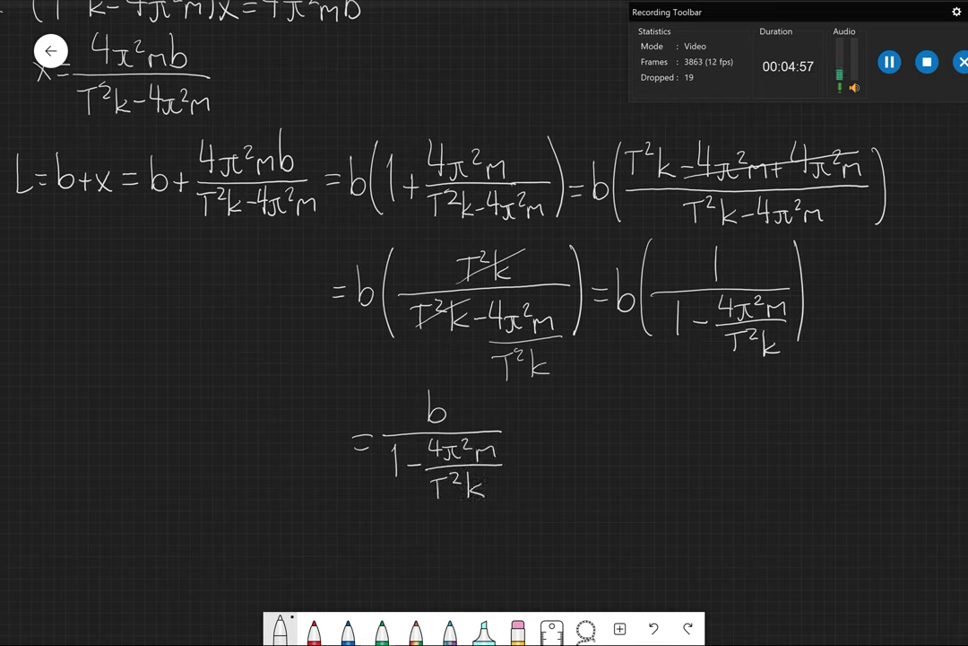